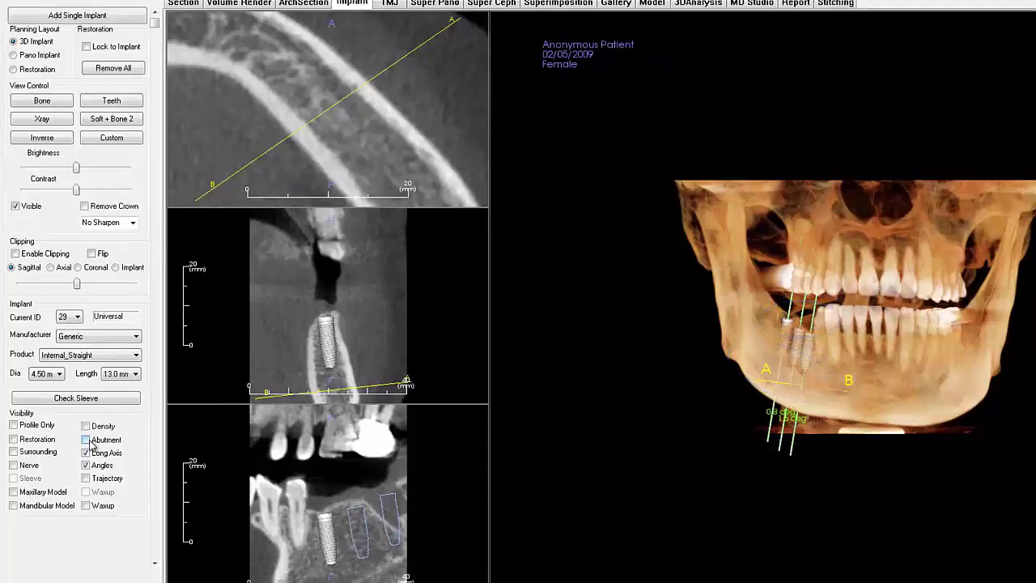
# - Turn on Abutment, Restoration and Nerve visibility, and turn off Angles and Long Axis
pyautogui.click(87, 441)
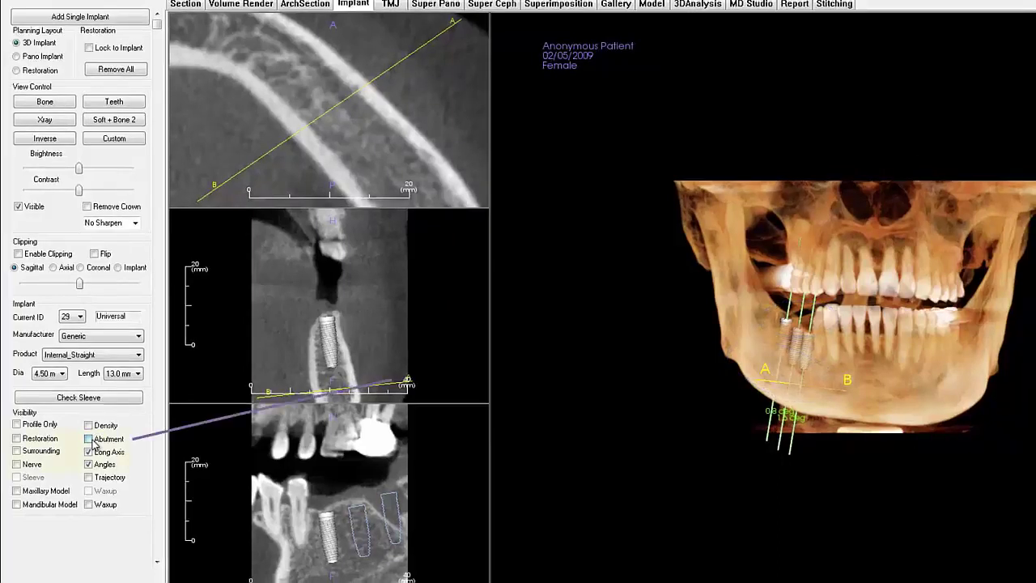
pyautogui.click(42, 440)
pyautogui.click(37, 467)
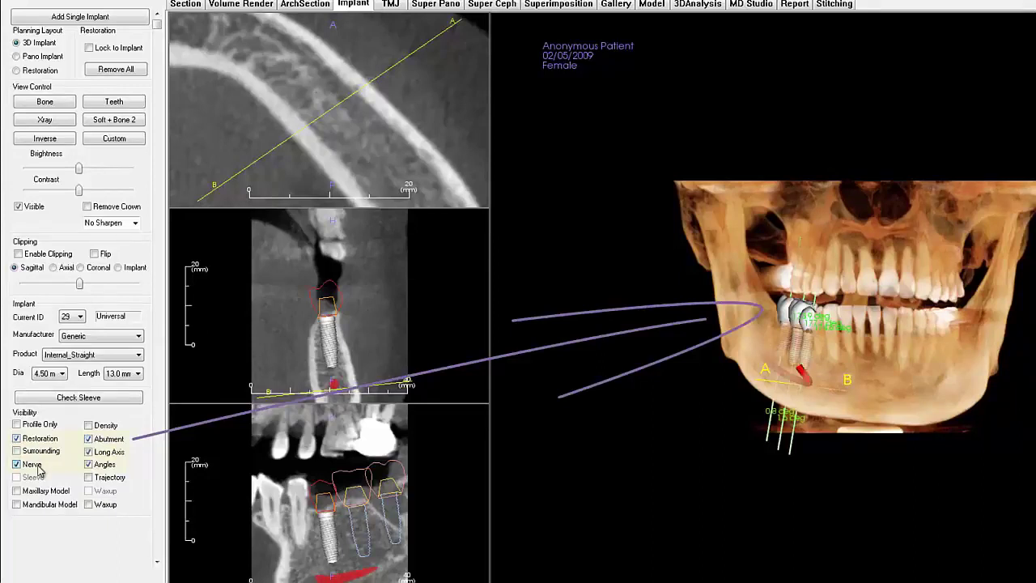
pyautogui.click(89, 464)
pyautogui.click(89, 452)
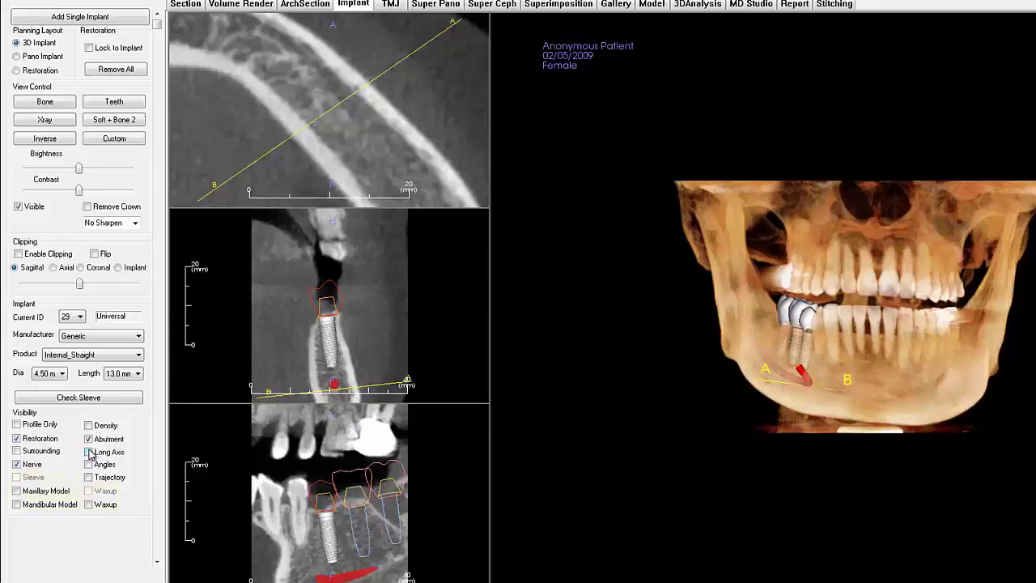
# - Run the sleeve interference check, accept the no-interference result, and hide both stone models
pyautogui.click(78, 397)
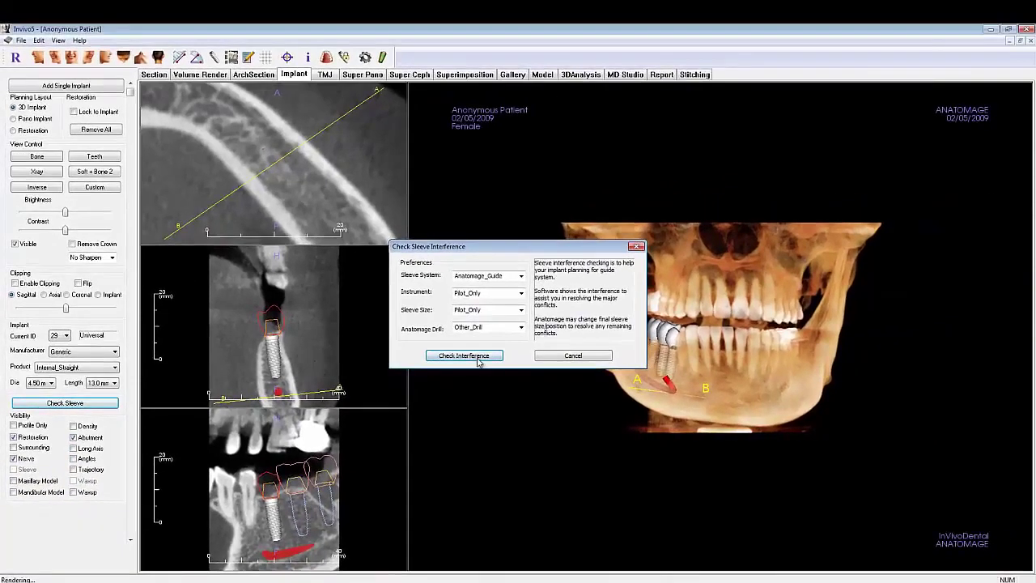
pyautogui.click(502, 354)
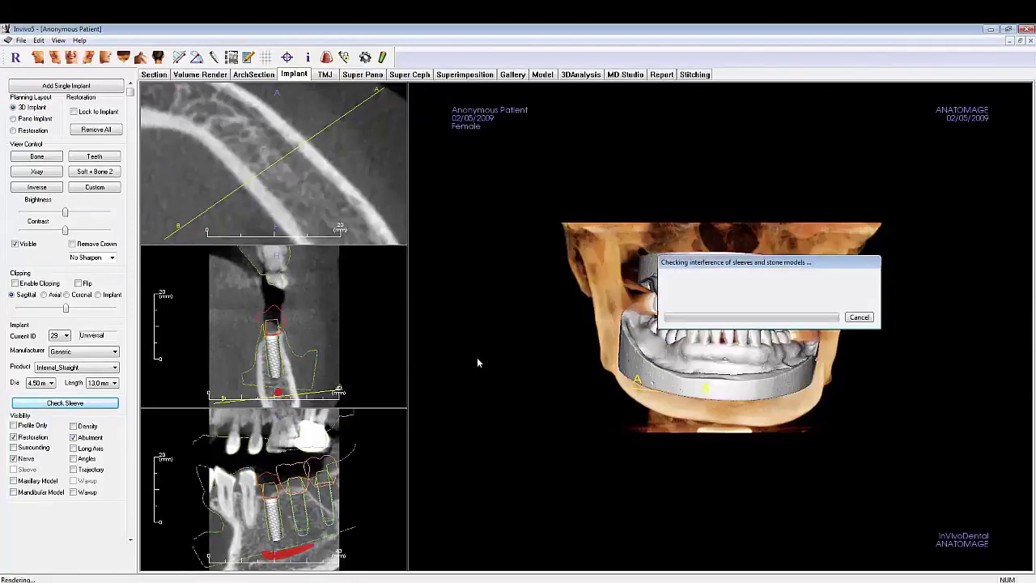
pyautogui.click(554, 333)
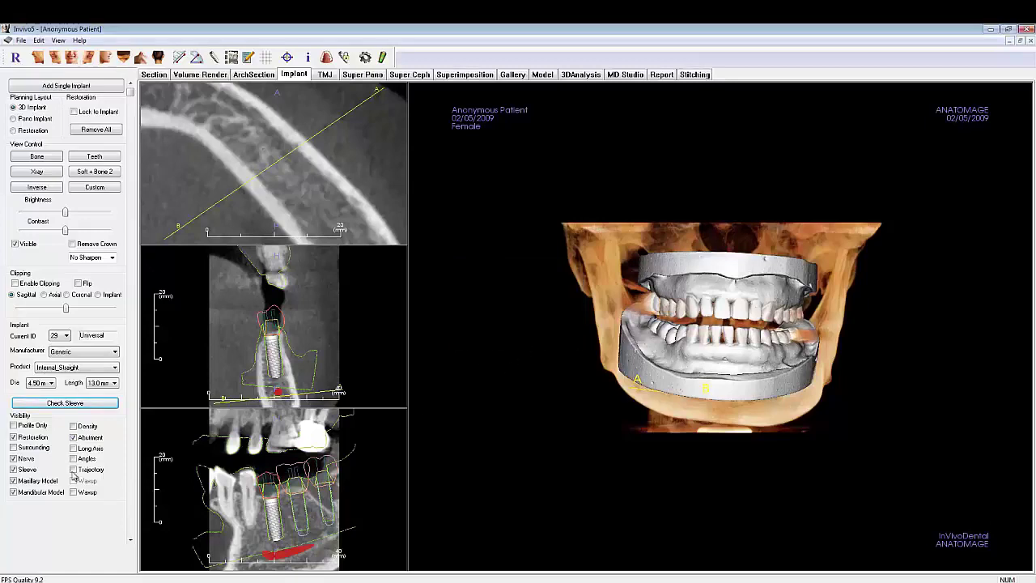
pyautogui.click(37, 492)
pyautogui.click(37, 481)
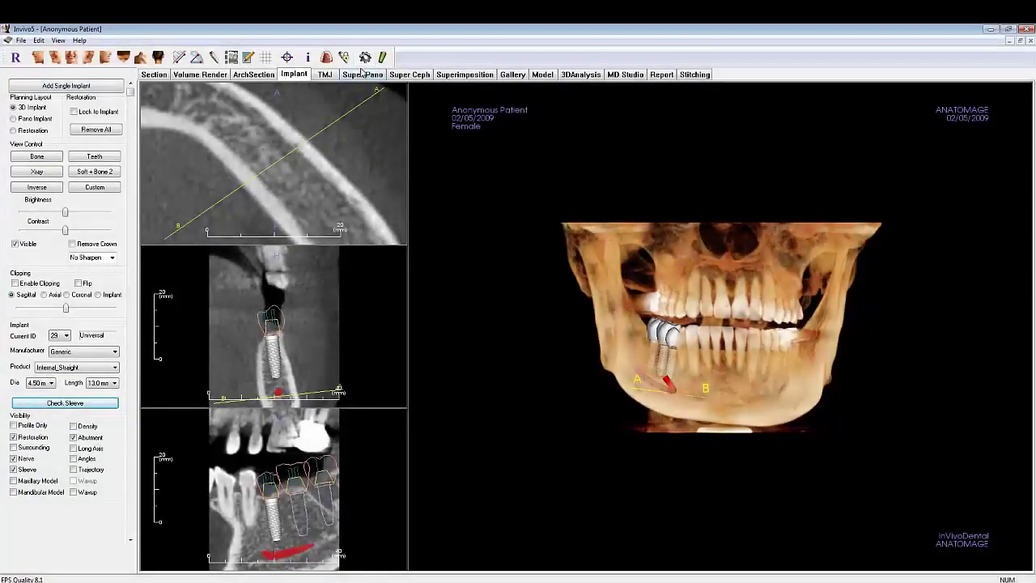
# - In Implant View Preferences, change the collision Allowance from 2 to 3 mm
pyautogui.click(365, 57)
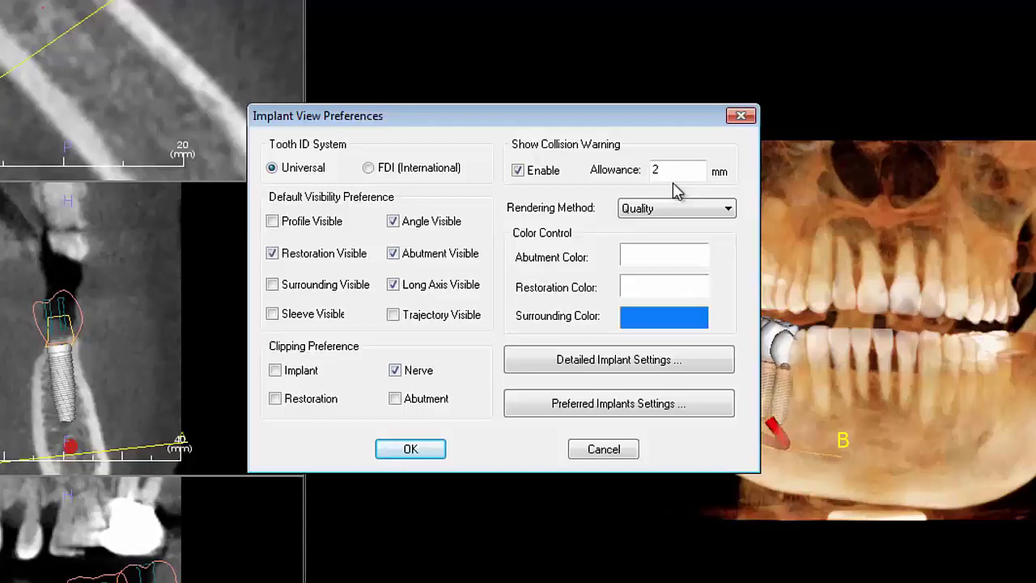
pyautogui.moveTo(669, 173); pyautogui.dragTo(652, 181)
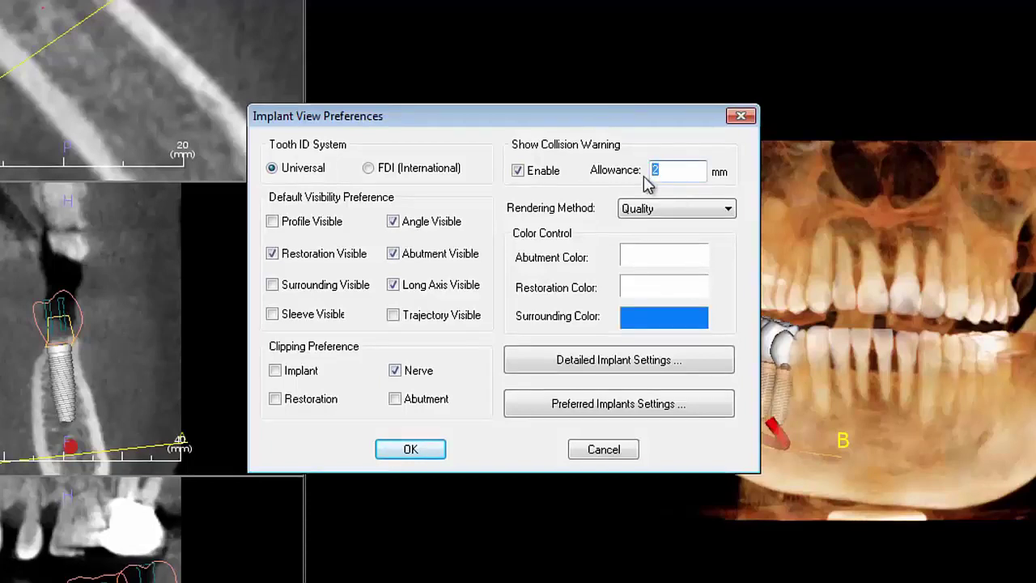
pyautogui.write('3')
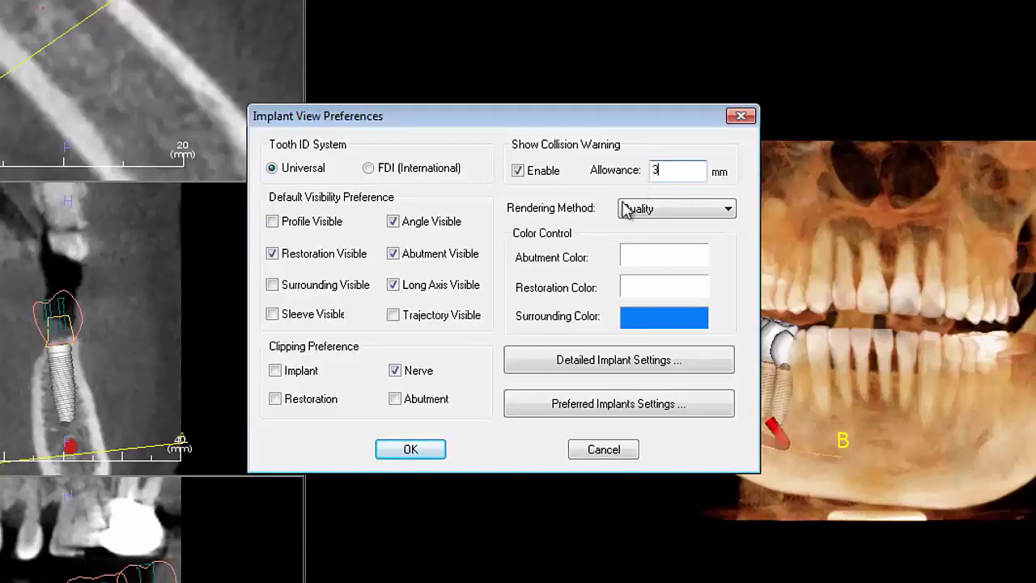
# - Apply the 3 mm allowance and rotate the skull to inspect the 2.3 and 2.4 mm warnings
pyautogui.click(413, 453)
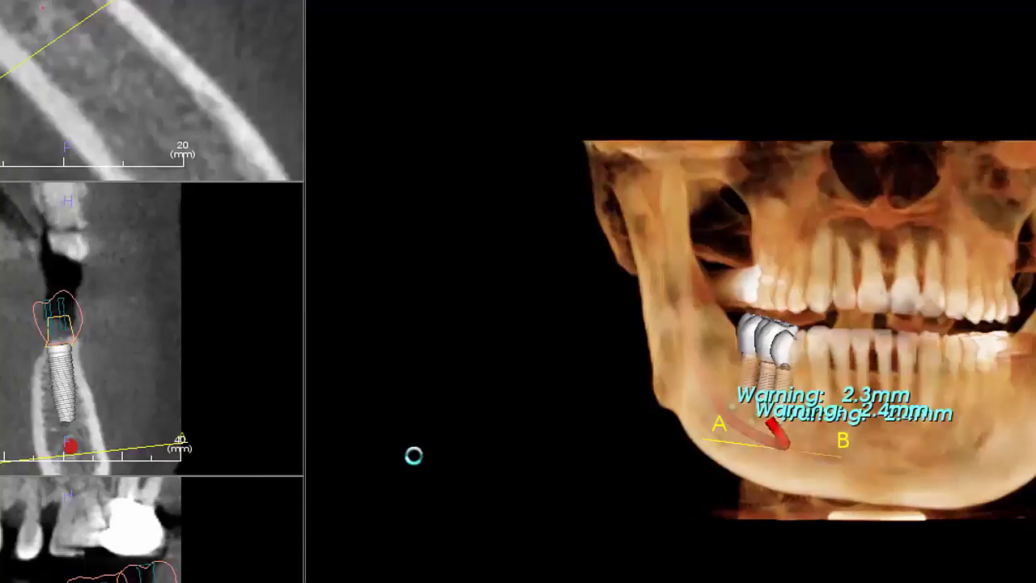
pyautogui.moveTo(609, 429); pyautogui.dragTo(693, 512)
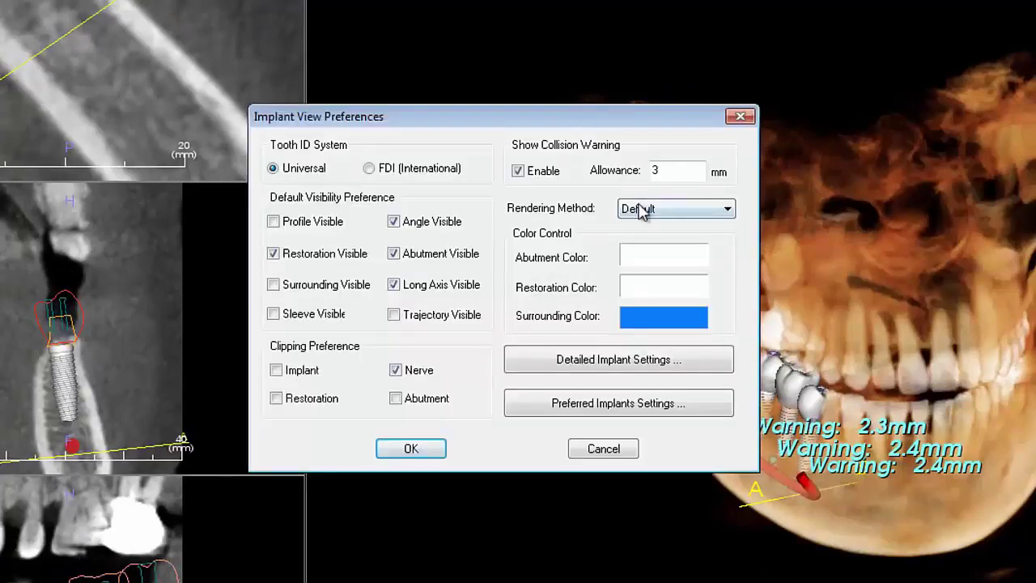
pyautogui.click(640, 209)
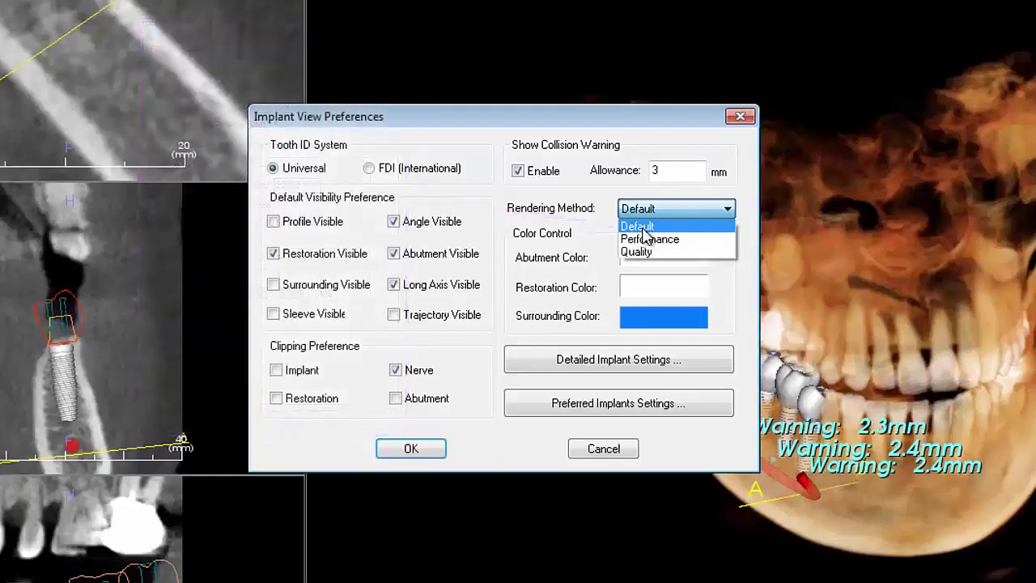
# - Switch the rendering method to Performance, then back to Quality
pyautogui.click(638, 241)
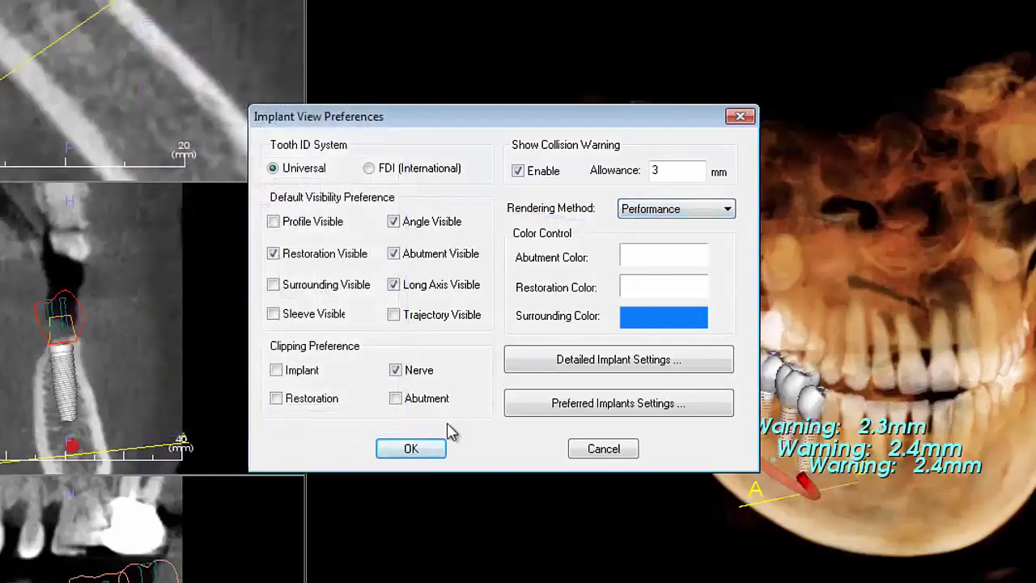
pyautogui.click(411, 448)
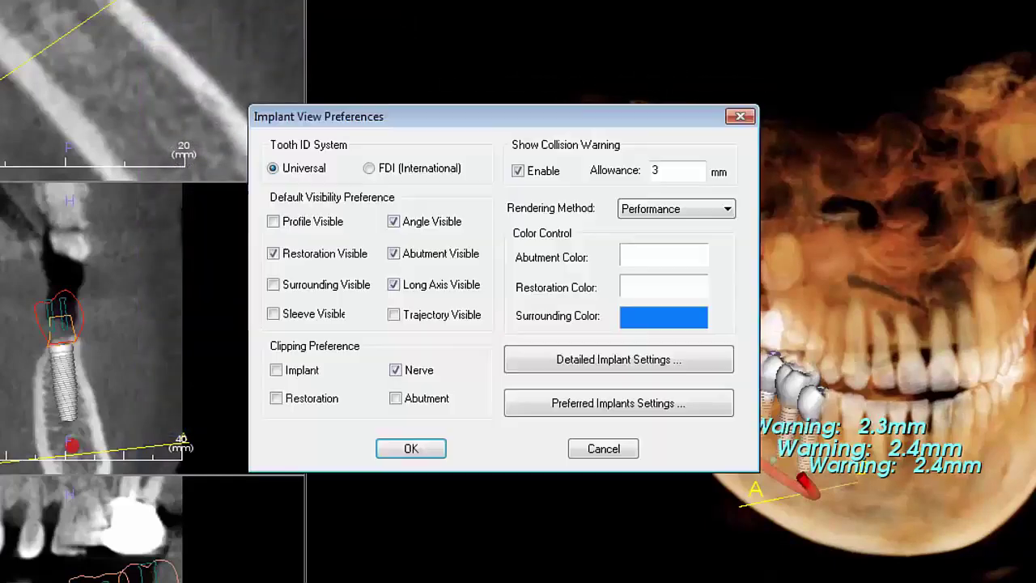
pyautogui.click(654, 212)
pyautogui.click(640, 251)
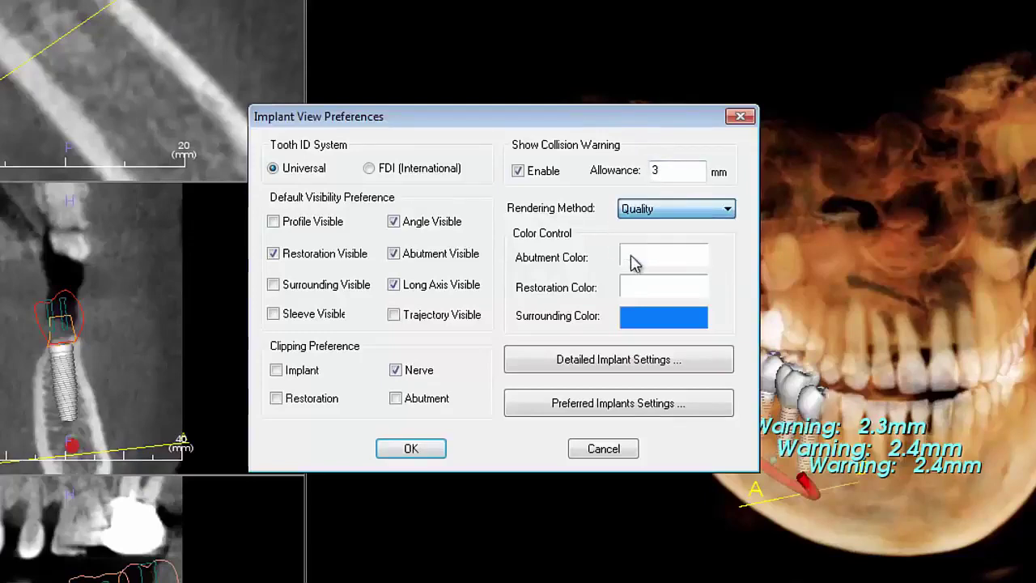
pyautogui.click(411, 448)
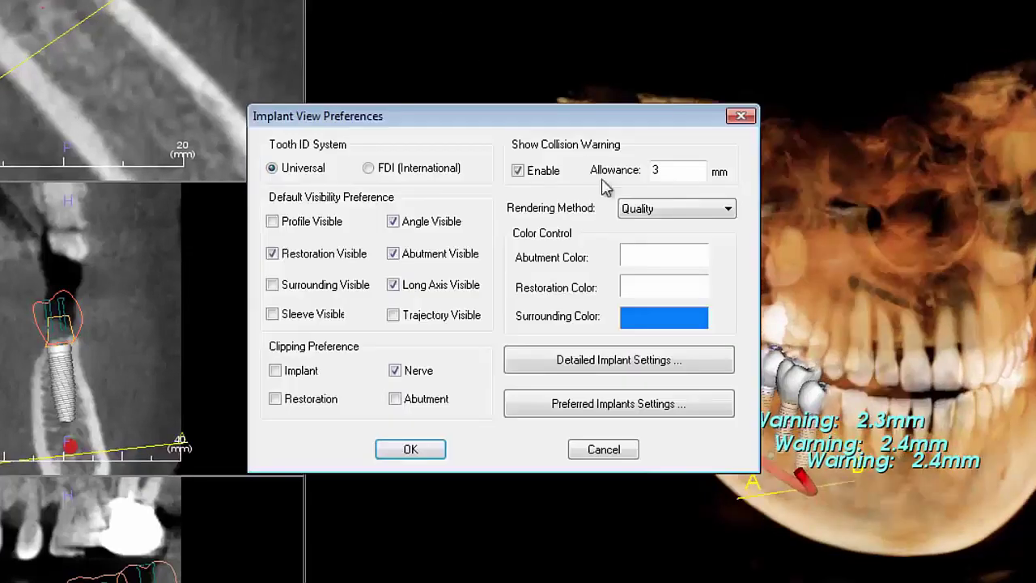
# - Set Abutment Color to magenta and Restoration Color to red
pyautogui.click(660, 259)
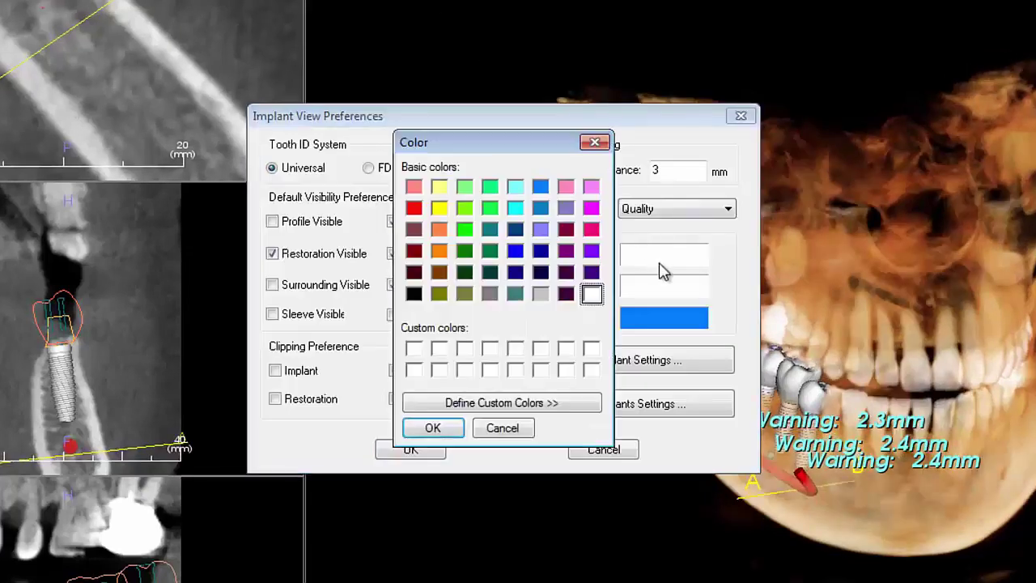
pyautogui.click(591, 207)
pyautogui.click(443, 428)
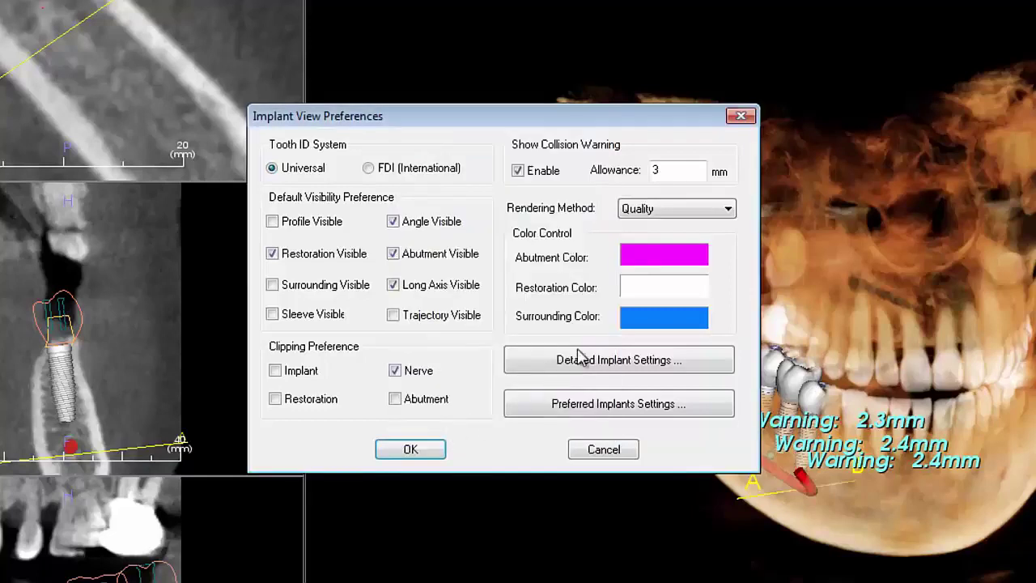
pyautogui.click(665, 296)
pyautogui.click(414, 208)
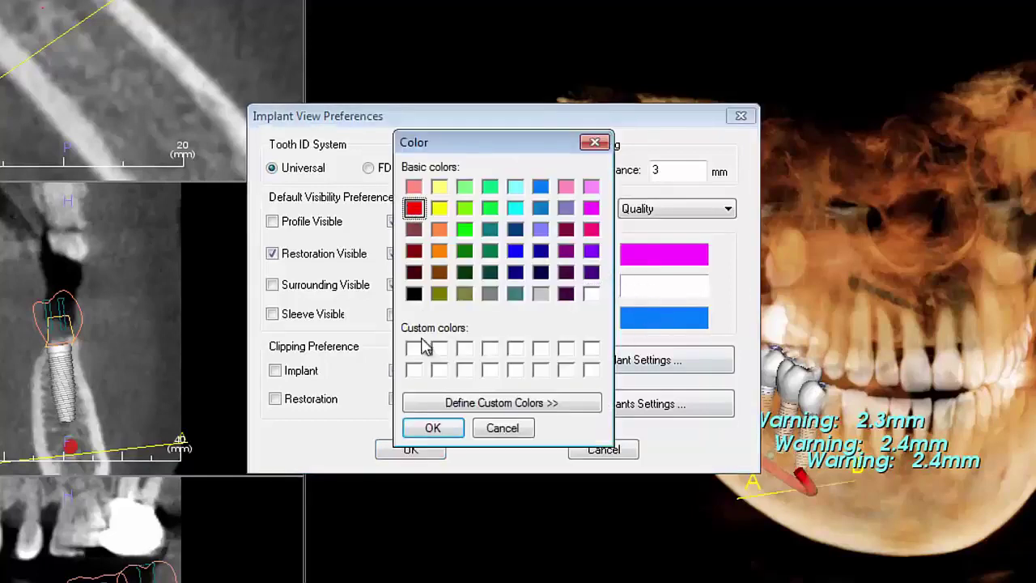
pyautogui.click(432, 428)
pyautogui.click(421, 451)
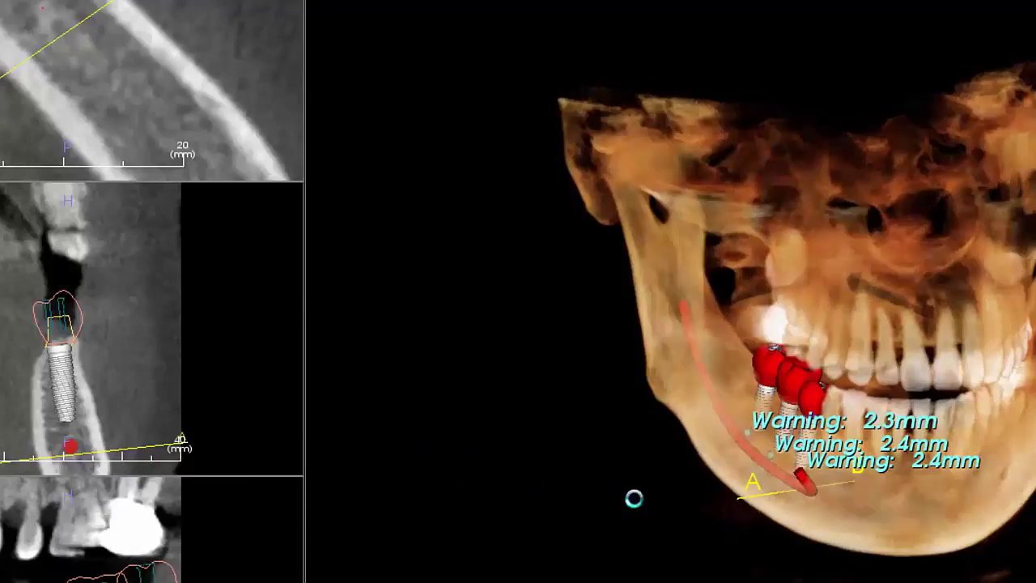
# - Reset Abutment and Restoration colours to white and bring up Detailed Implant Settings
pyautogui.moveTo(636, 494); pyautogui.dragTo(640, 451)
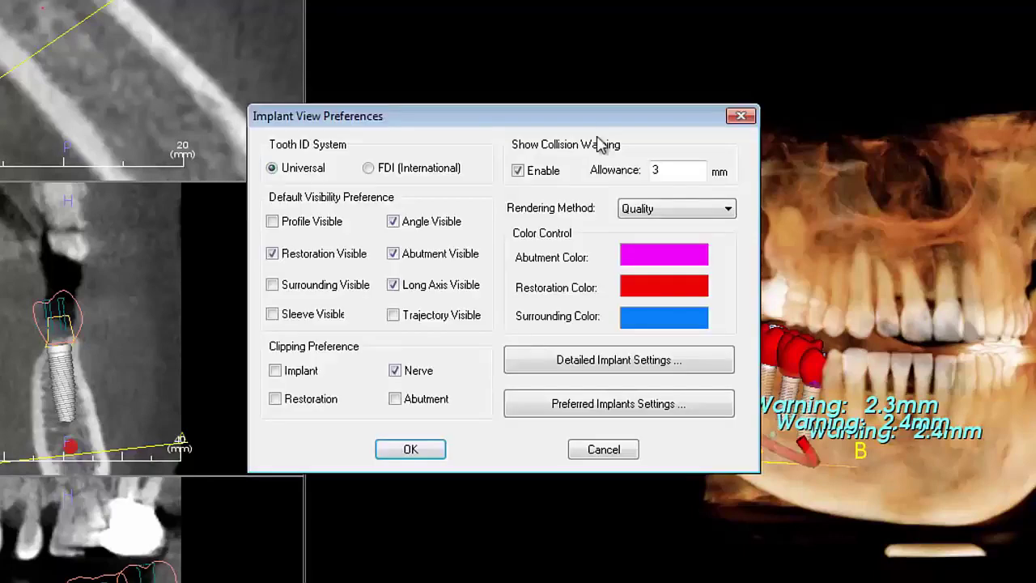
pyautogui.click(663, 255)
pyautogui.click(591, 295)
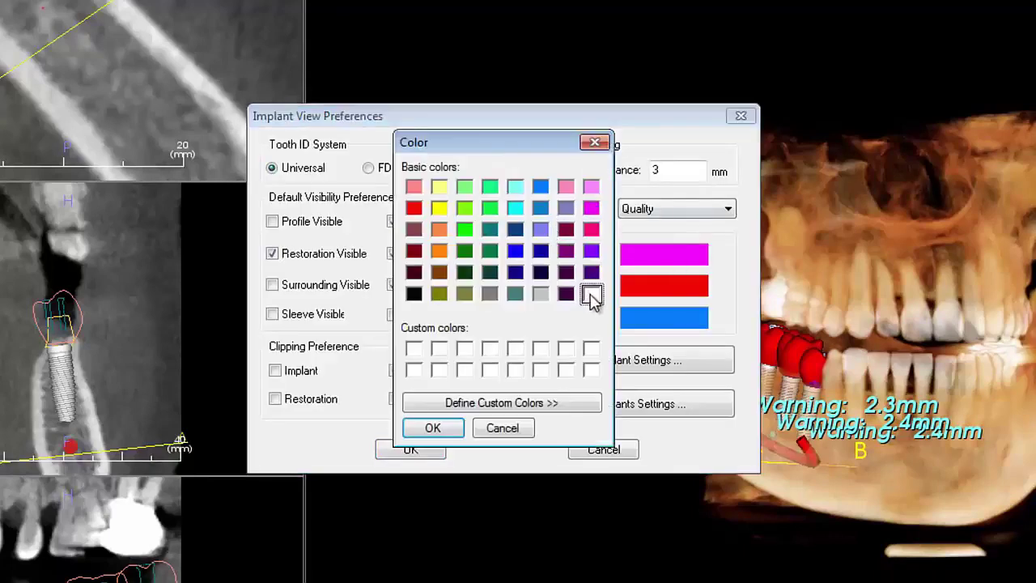
pyautogui.click(432, 428)
pyautogui.click(658, 288)
pyautogui.click(591, 294)
pyautogui.click(432, 428)
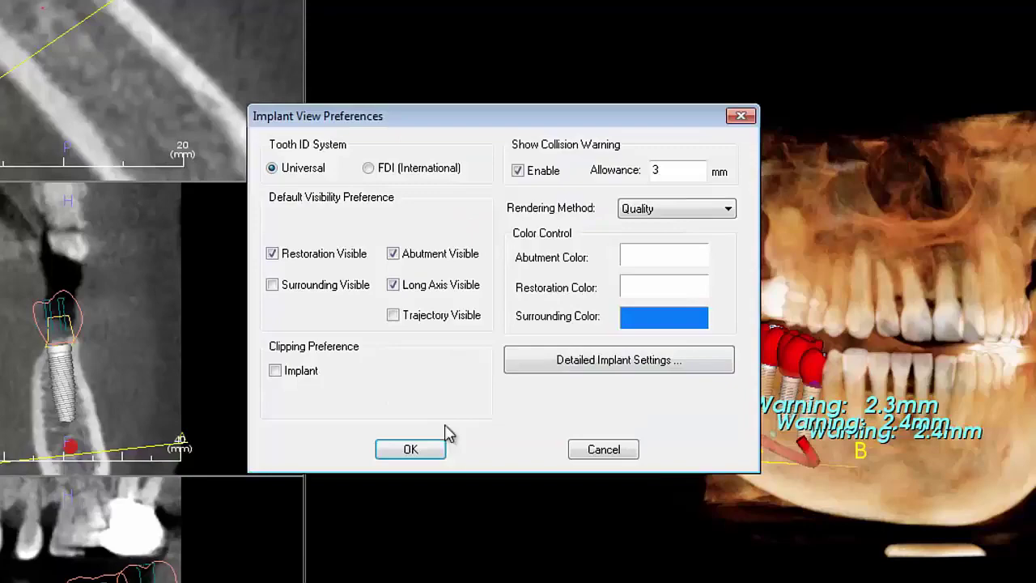
pyautogui.click(611, 363)
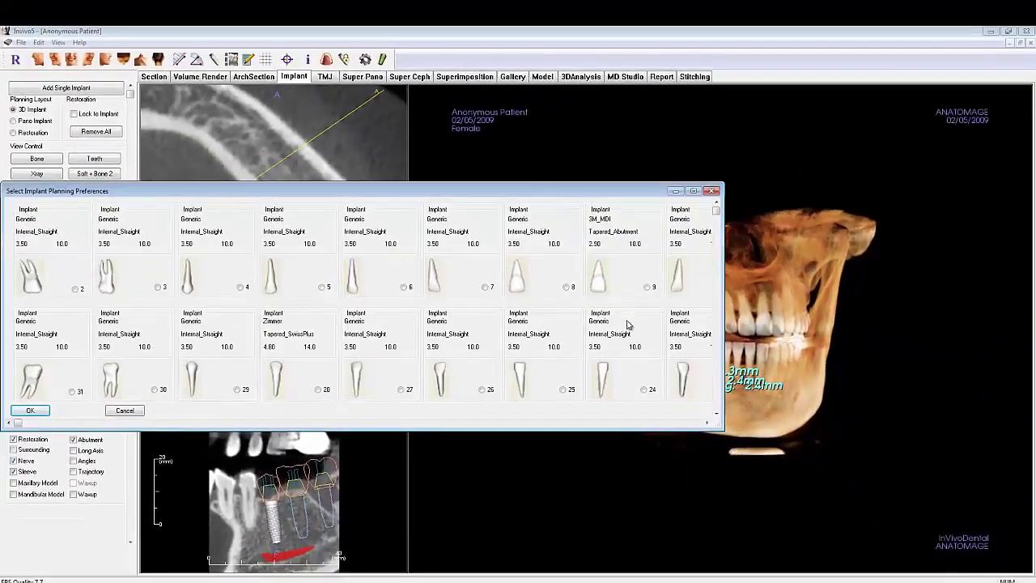
# - Set tooth 9's default implant to Astra OsseoSpeed_TX, 5.00 diameter, 17.0 length
pyautogui.click(647, 286)
pyautogui.click(614, 225)
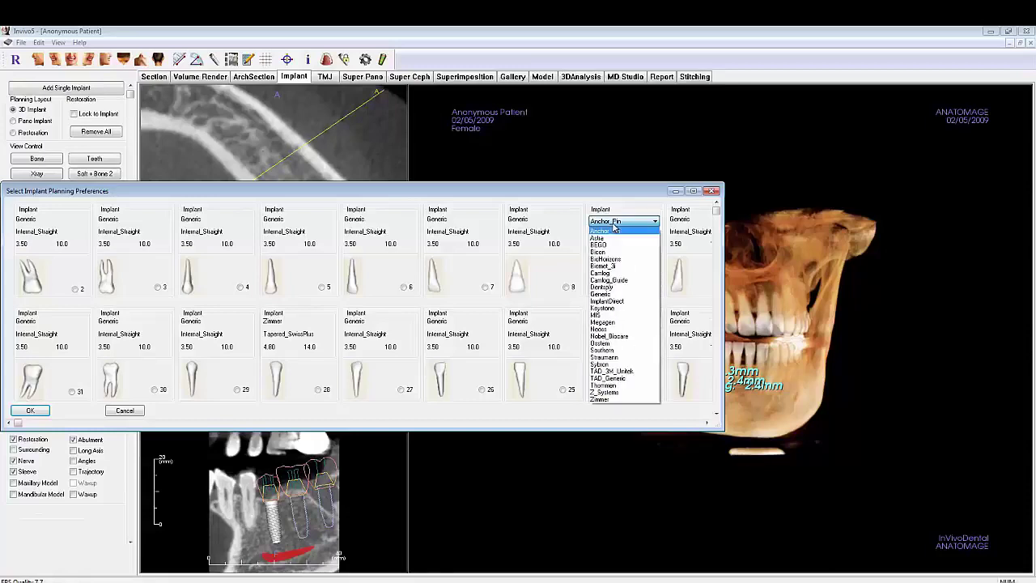
pyautogui.click(611, 238)
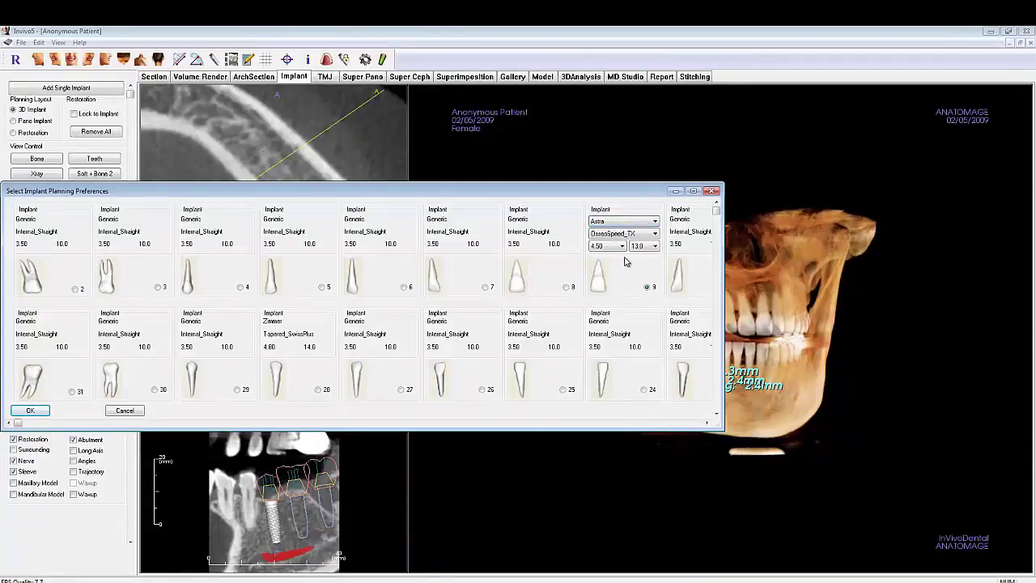
pyautogui.click(643, 246)
pyautogui.click(645, 285)
pyautogui.click(620, 246)
pyautogui.click(615, 263)
# - Save the per-tooth defaults and add a single implant at tooth 9
pyautogui.click(29, 411)
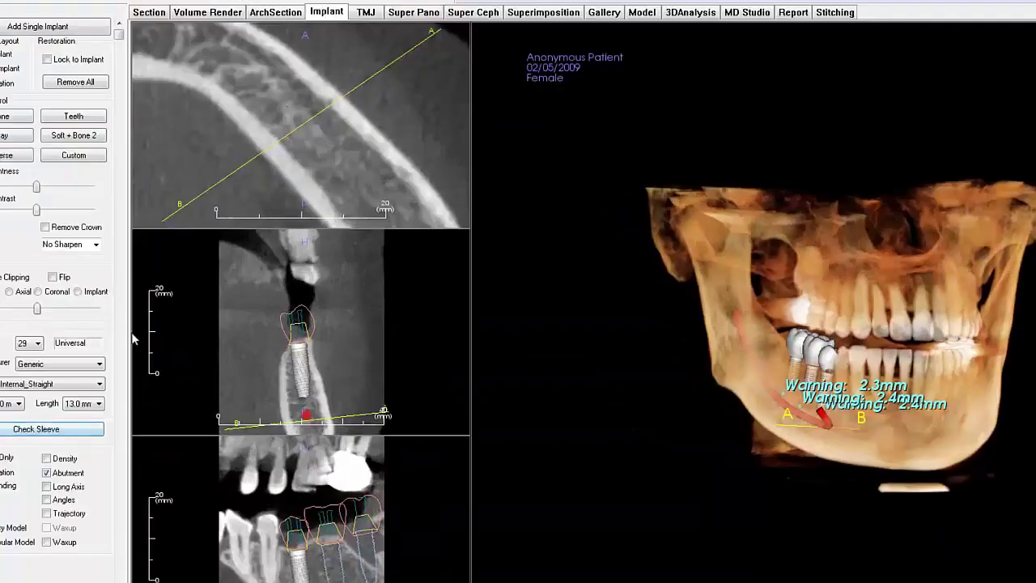
pyautogui.click(65, 89)
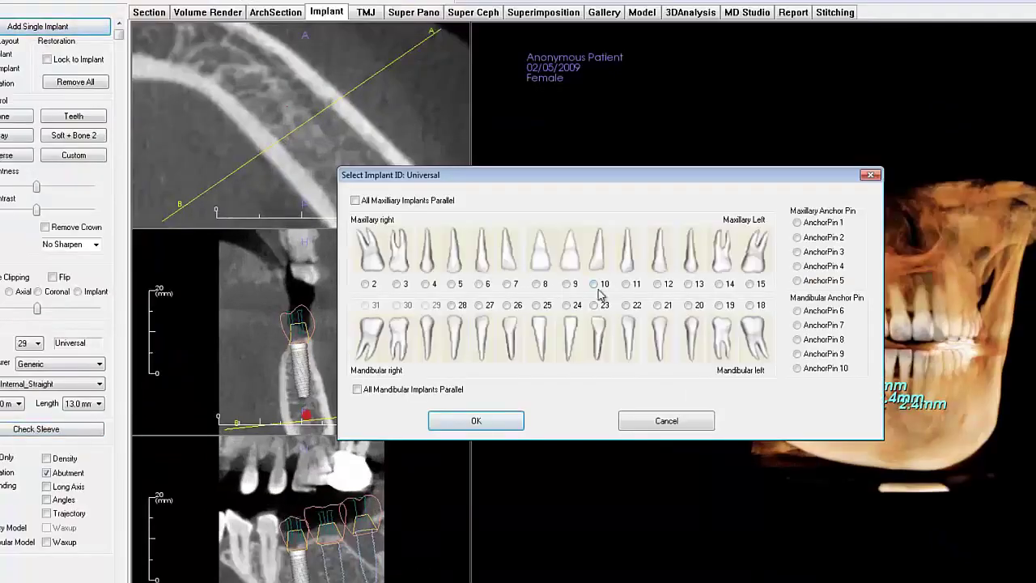
pyautogui.click(474, 422)
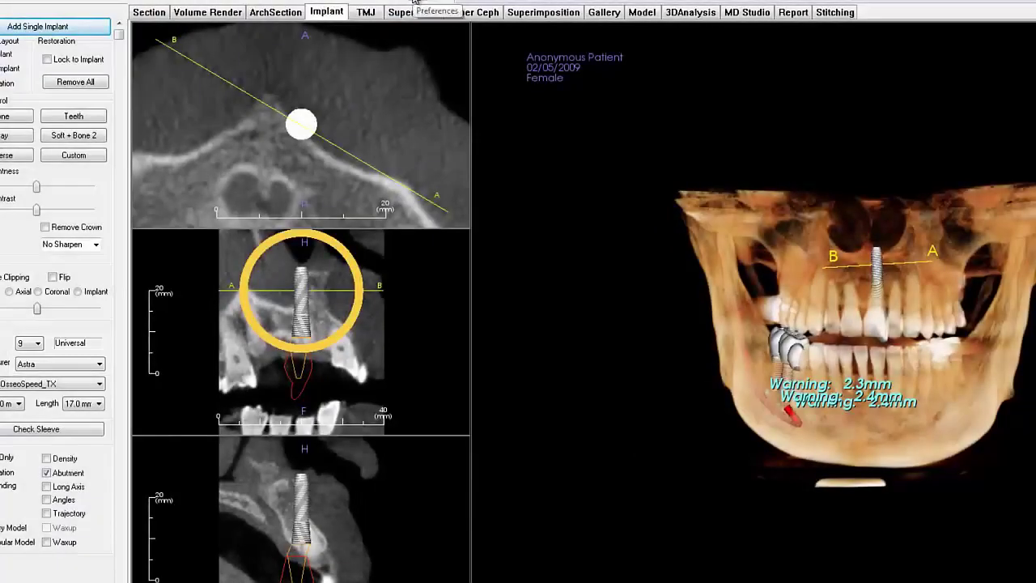
# - Remove the four Astra OsseoSpeed entries from the preferred implants list
pyautogui.click(410, 5)
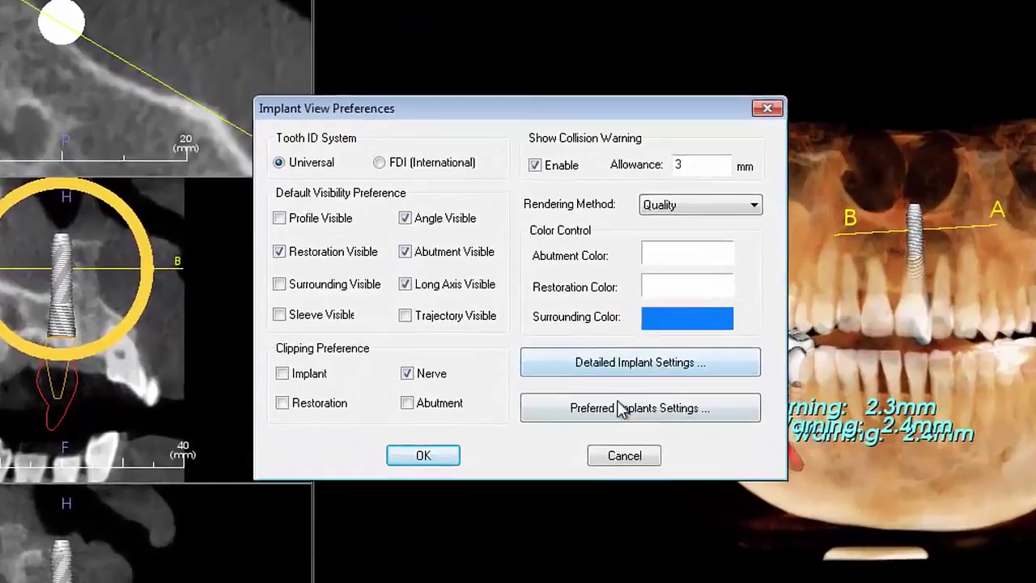
pyautogui.click(619, 379)
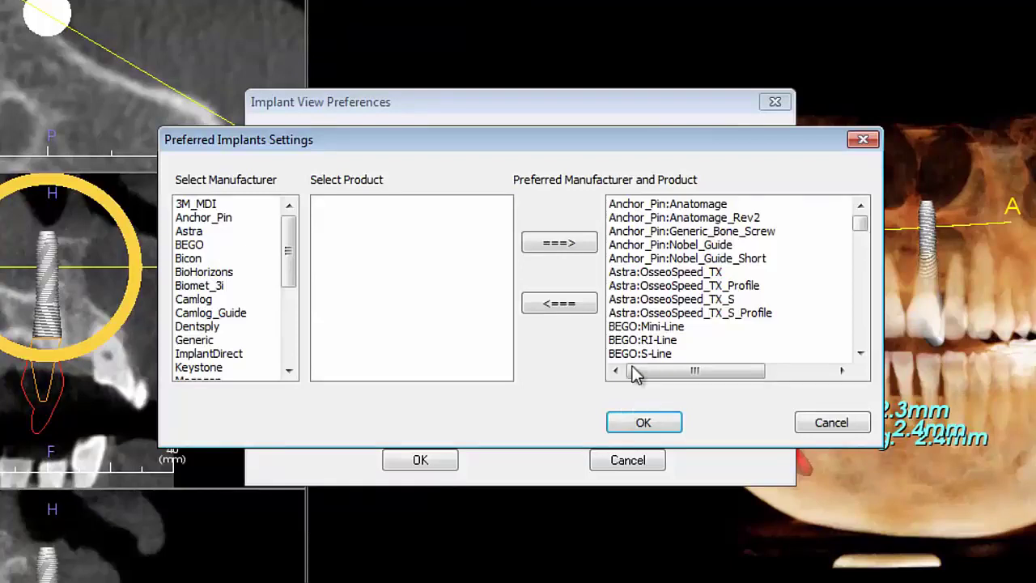
pyautogui.moveTo(645, 275); pyautogui.dragTo(648, 312)
pyautogui.click(560, 303)
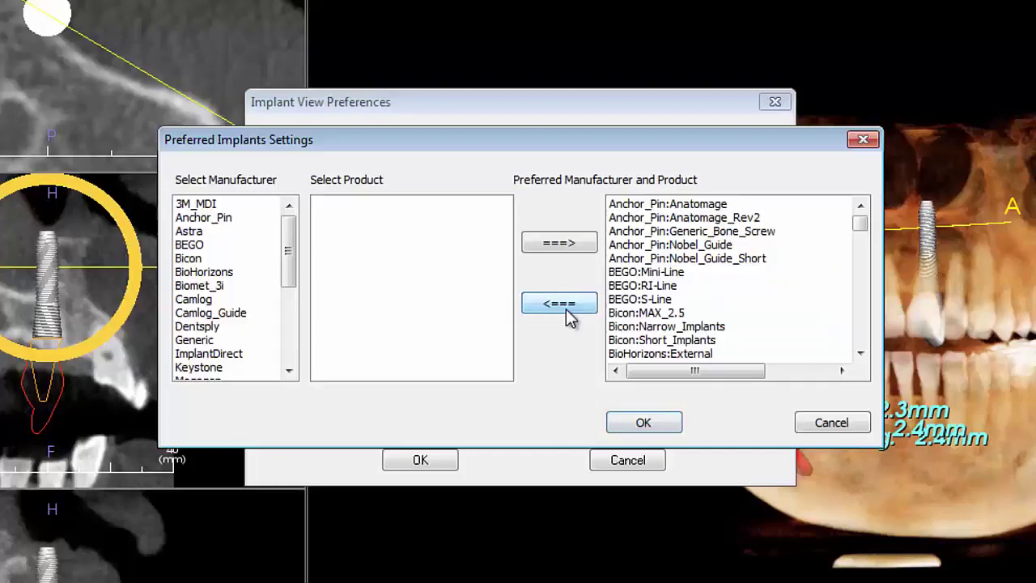
# - Add all five 3M_MDI products to the preferred list and save
pyautogui.click(217, 206)
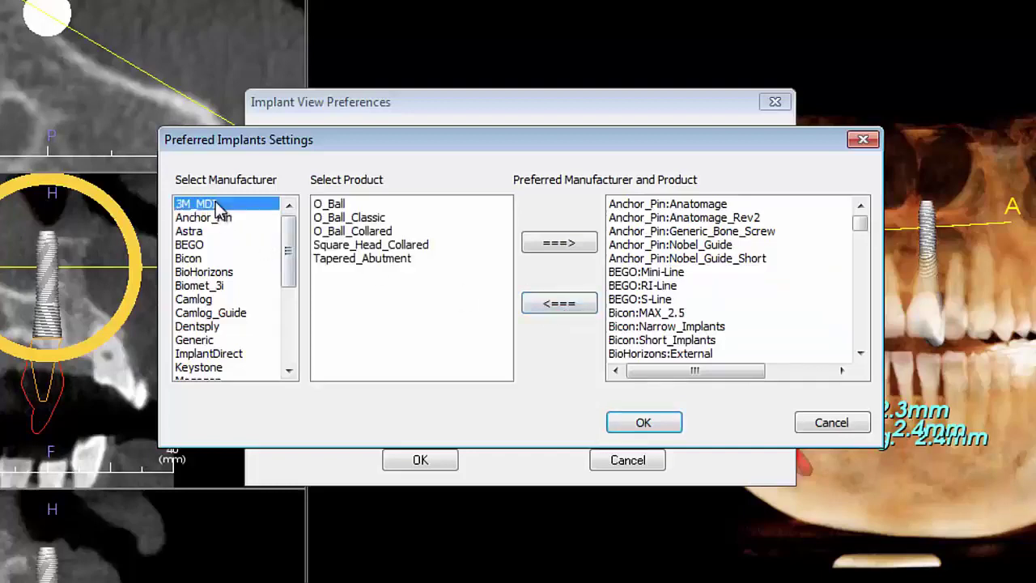
pyautogui.moveTo(340, 257); pyautogui.dragTo(330, 209)
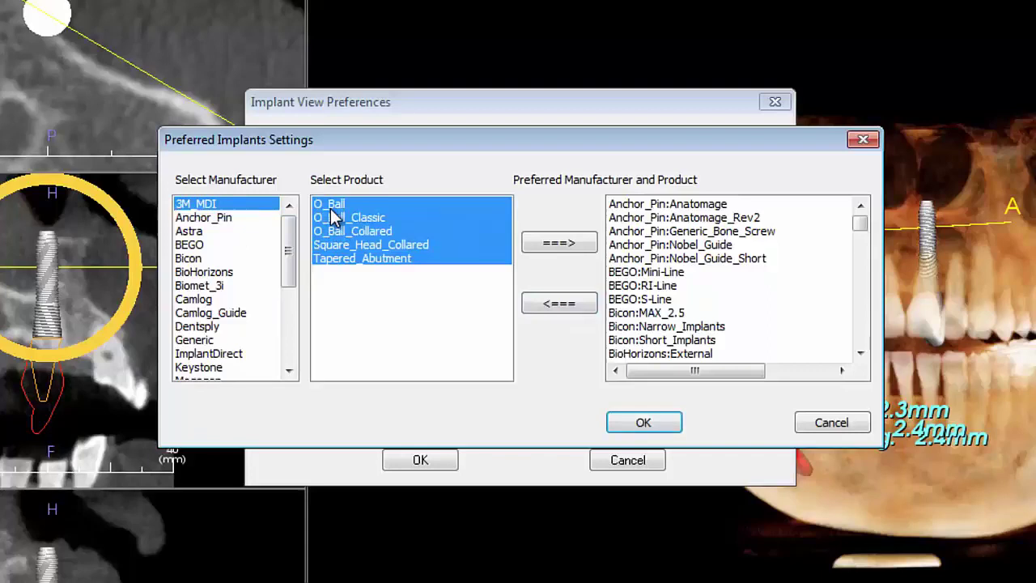
pyautogui.click(557, 244)
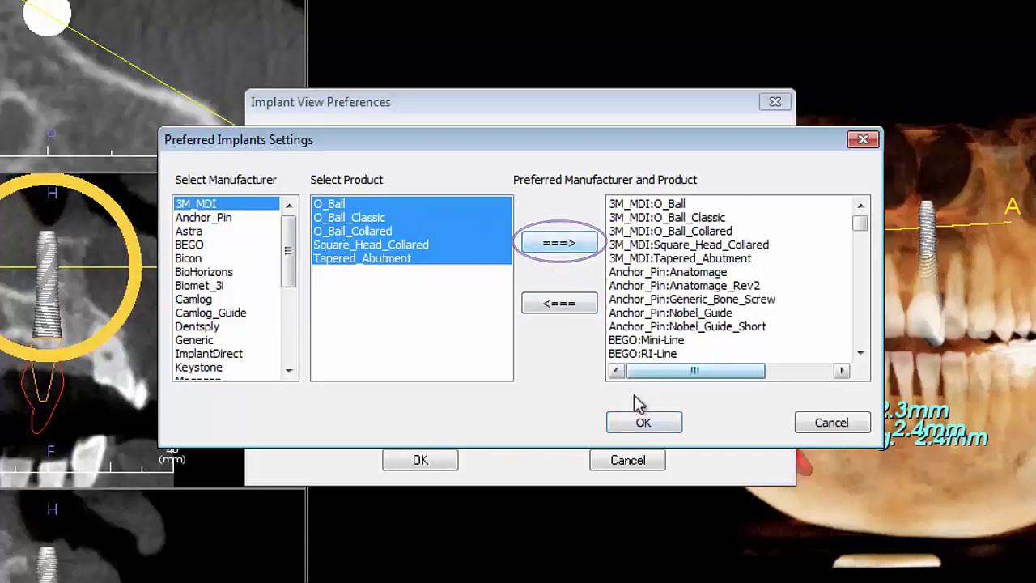
pyautogui.click(645, 425)
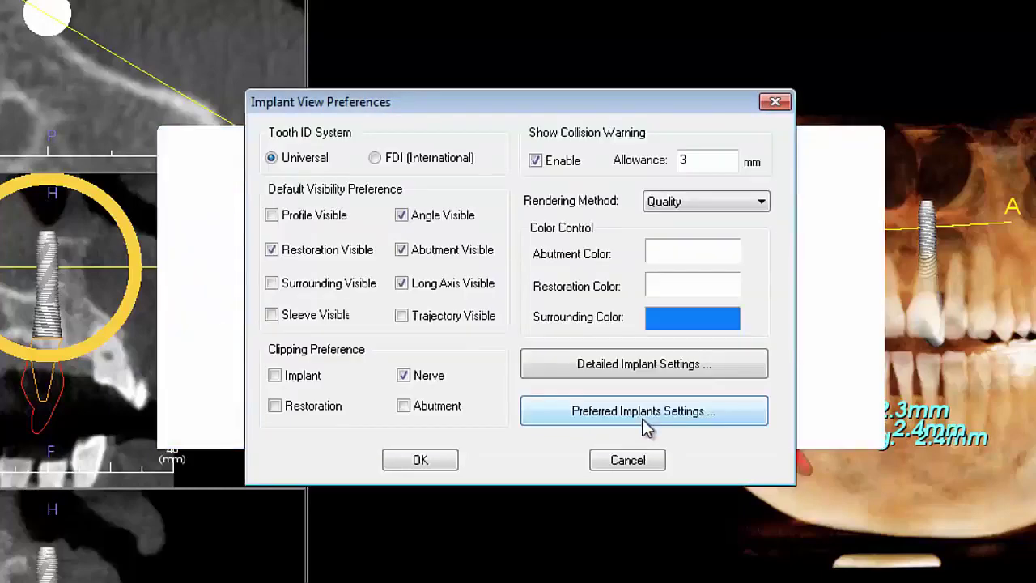
# - Change tooth 9's implant manufacturer to 3M_MDI, giving an O_Ball 2.90 × 10.0 mm implant
pyautogui.click(415, 461)
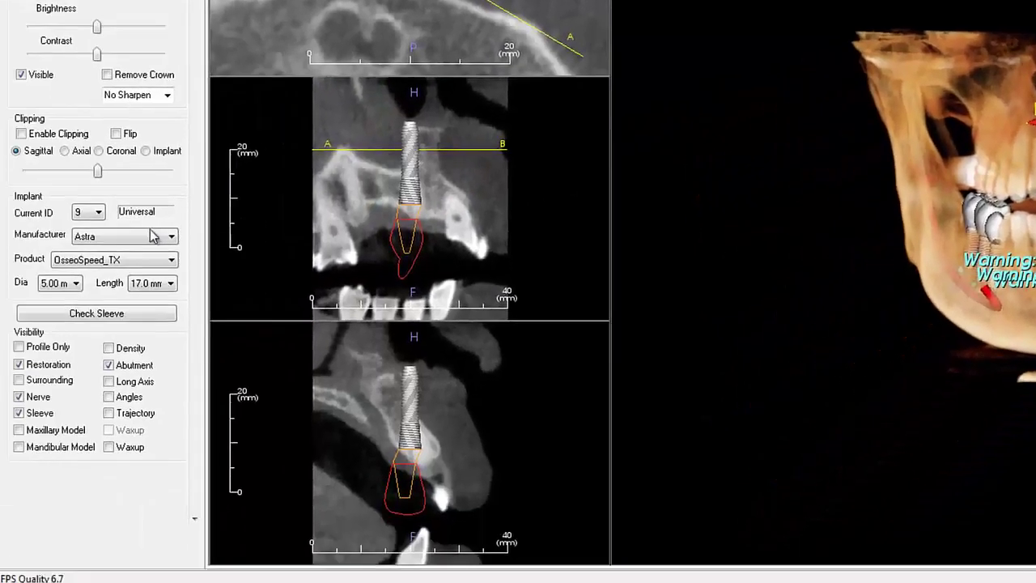
pyautogui.click(140, 237)
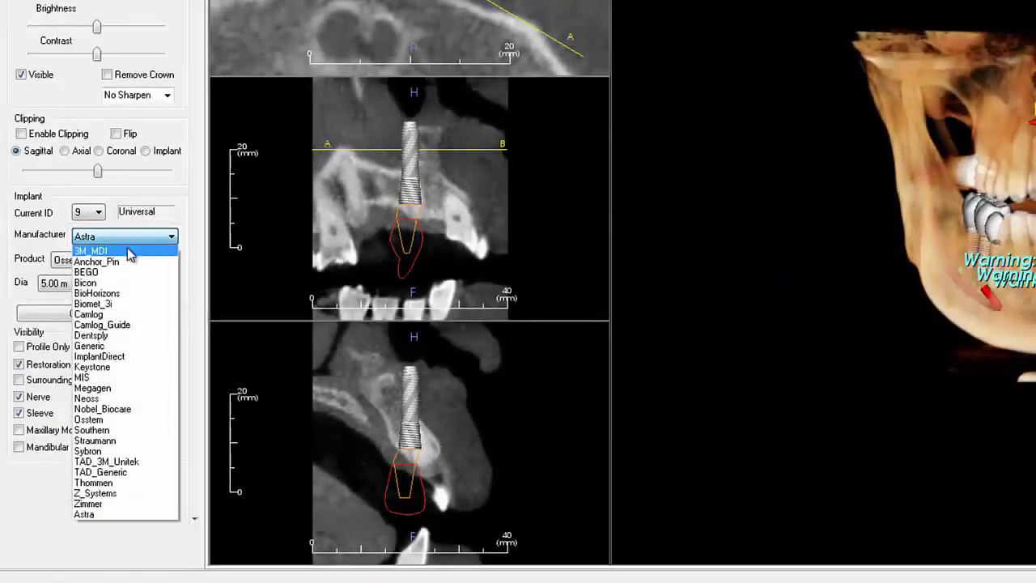
pyautogui.click(129, 251)
pyautogui.click(127, 236)
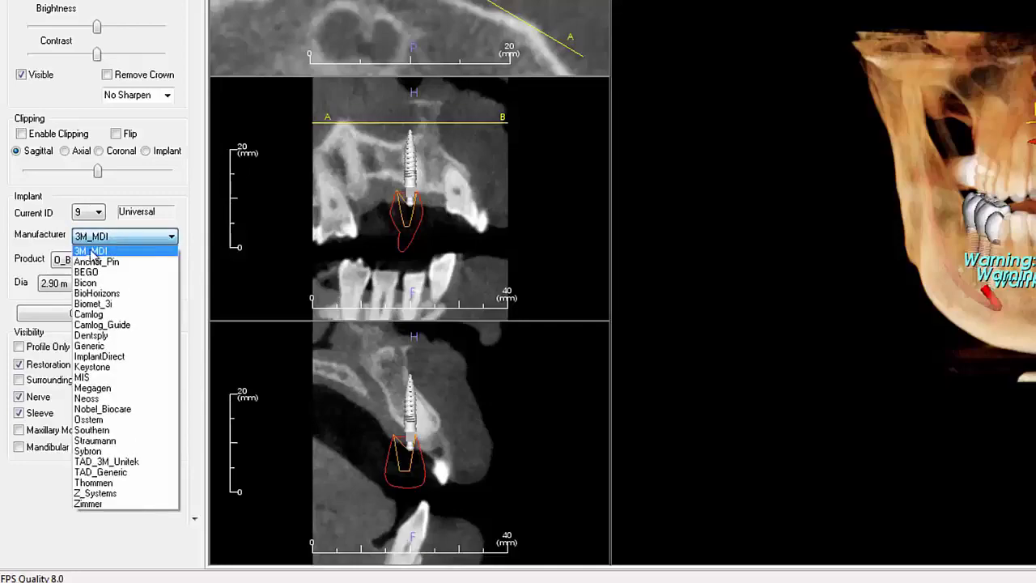
pyautogui.click(92, 252)
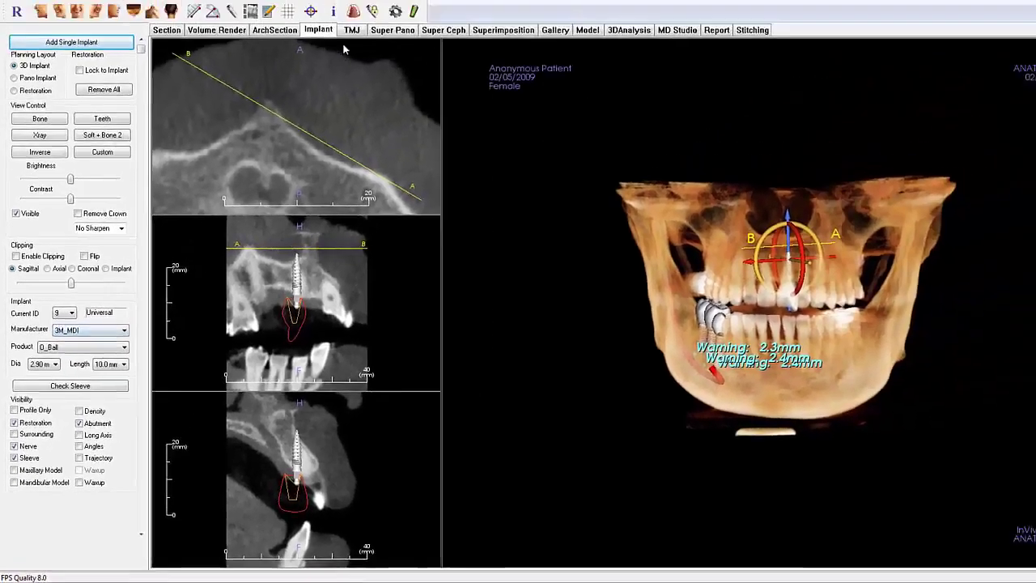
# - Add Implant, Restoration and Abutment to the Clipping Preference alongside Nerve
pyautogui.click(395, 10)
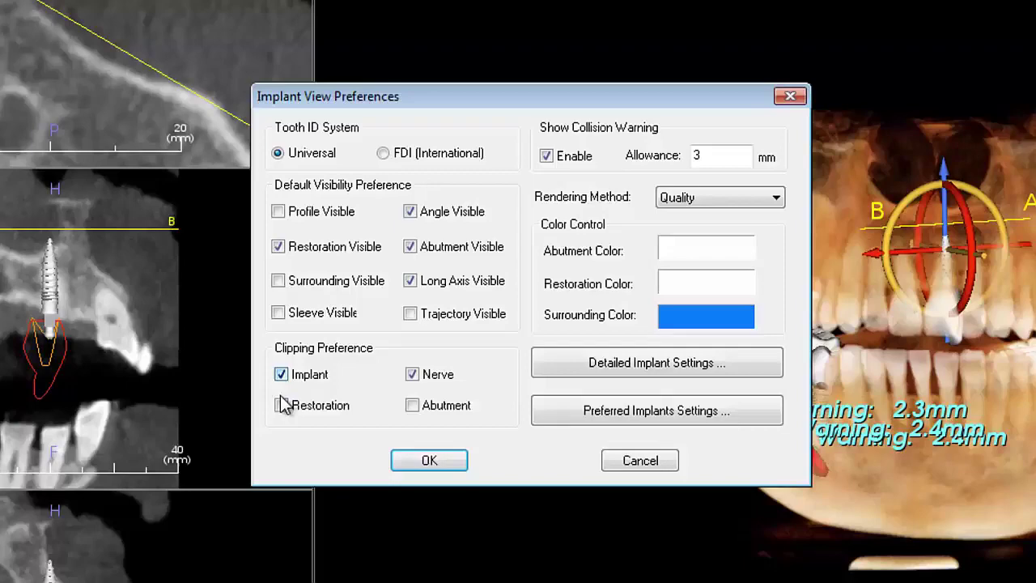
pyautogui.click(412, 405)
pyautogui.click(280, 406)
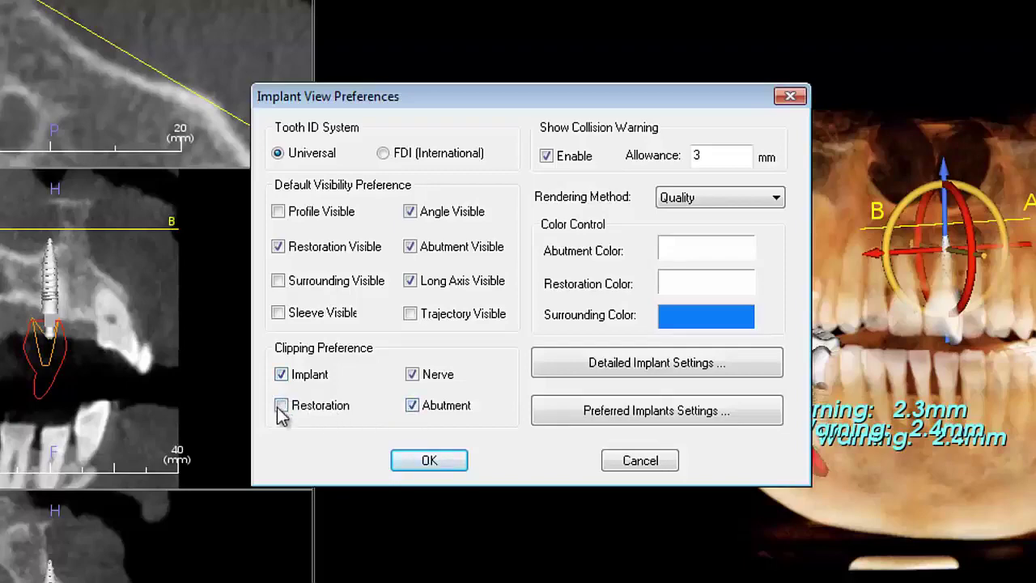
pyautogui.click(416, 463)
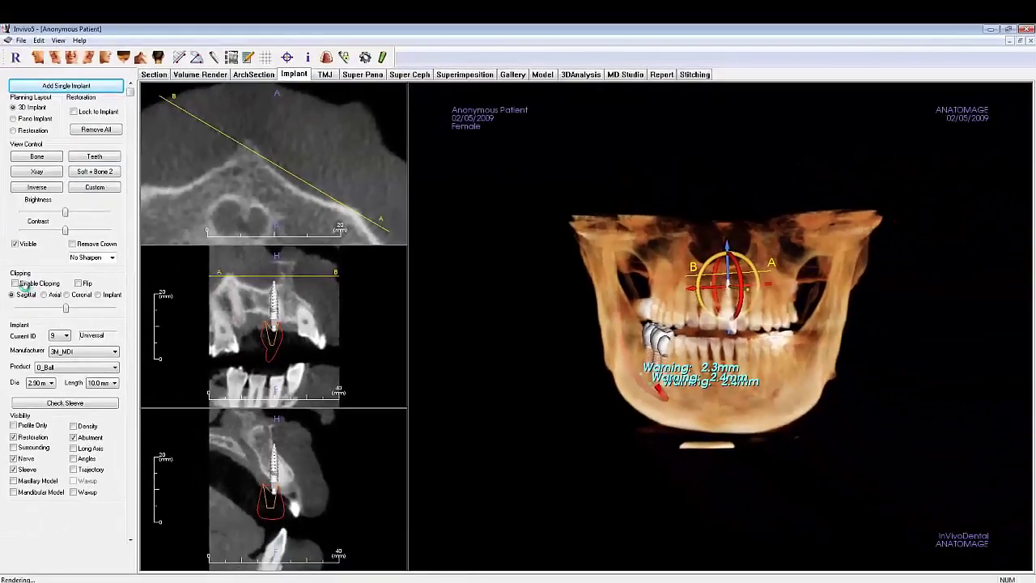
pyautogui.click(15, 283)
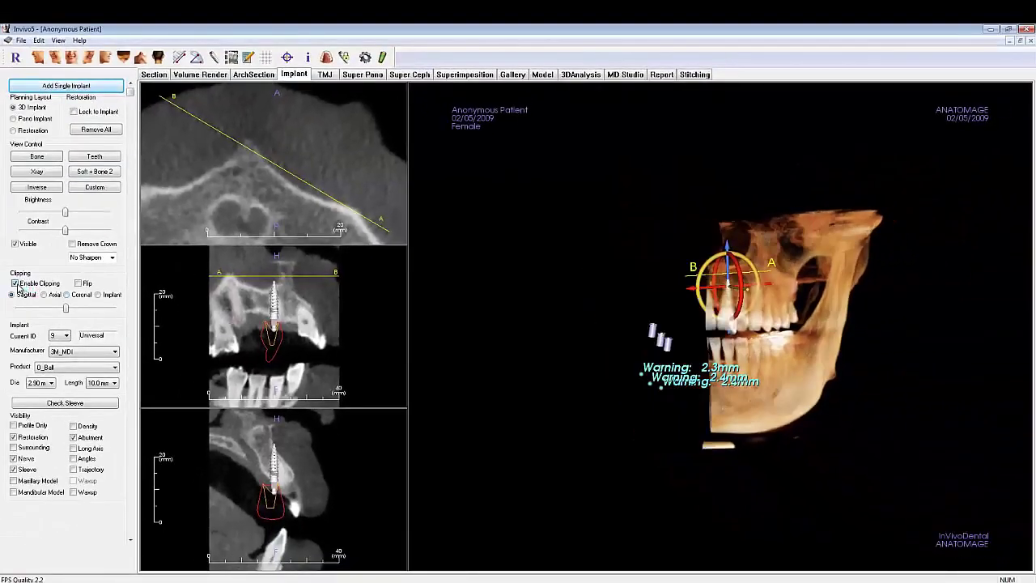
pyautogui.moveTo(65, 309); pyautogui.dragTo(53, 308)
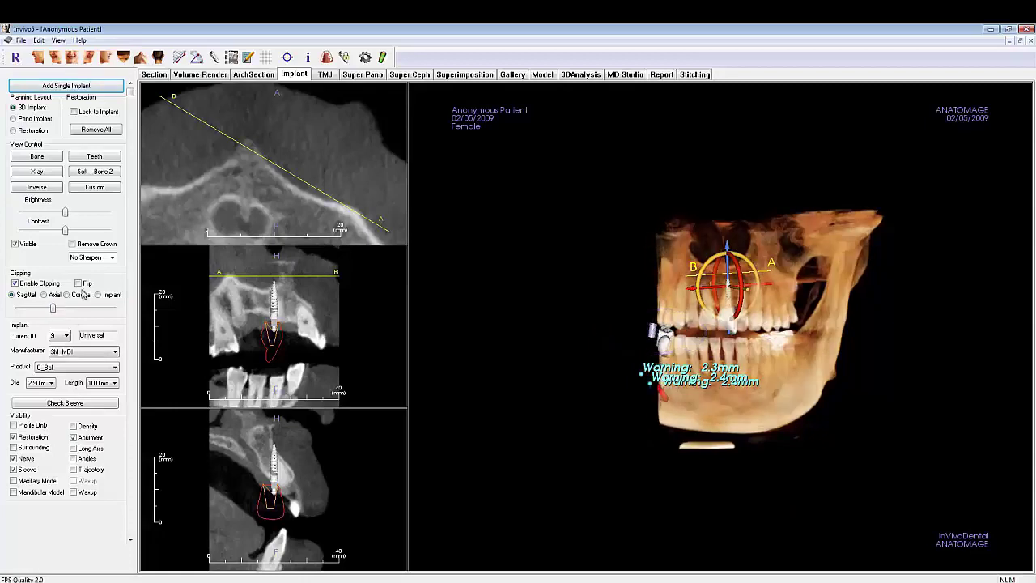
pyautogui.click(361, 56)
pyautogui.click(463, 391)
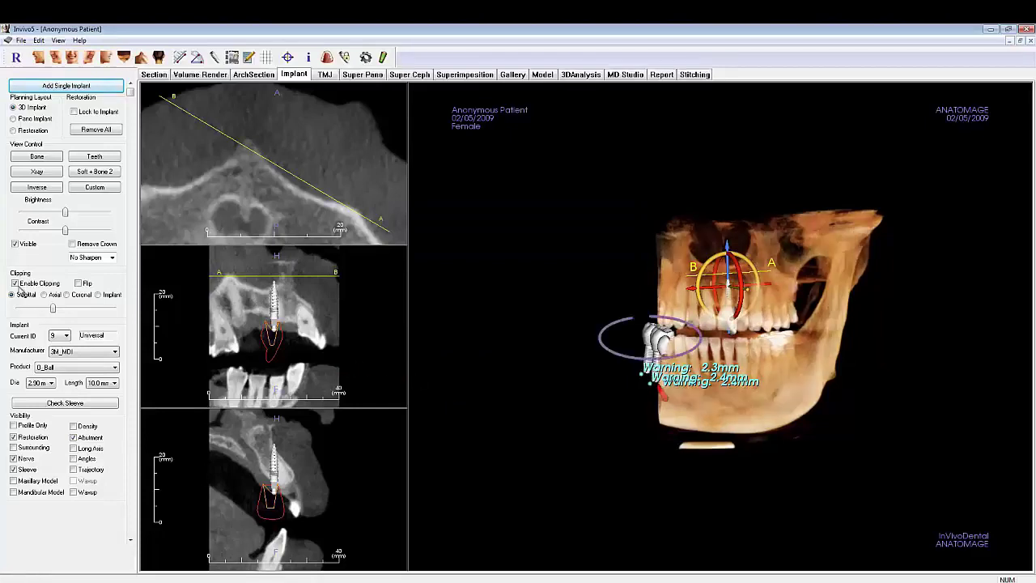
pyautogui.click(15, 283)
pyautogui.click(14, 283)
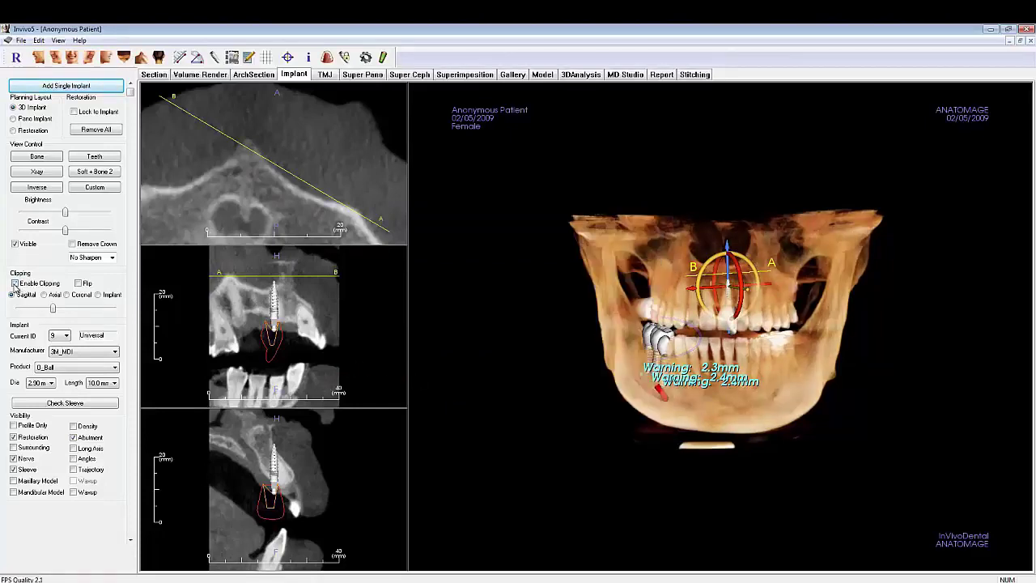